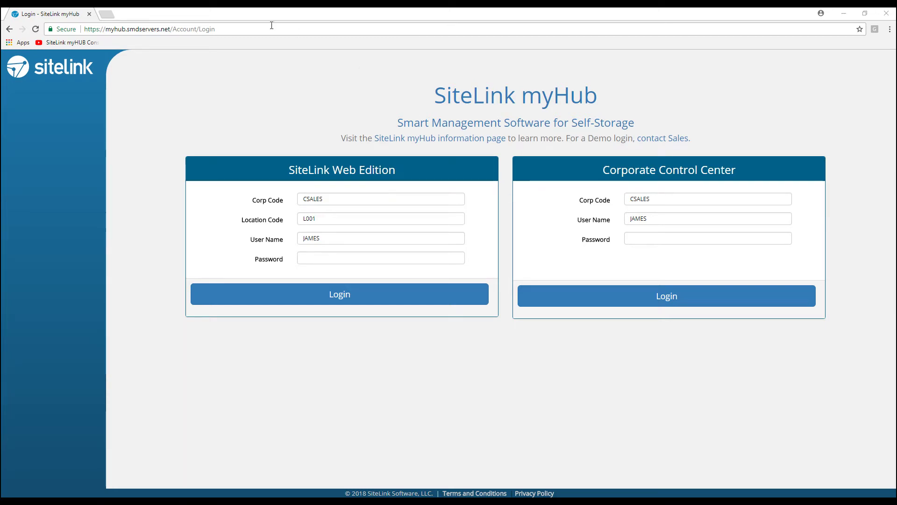
Enter the myHub address in the address bar to load the login page.
click(250, 28)
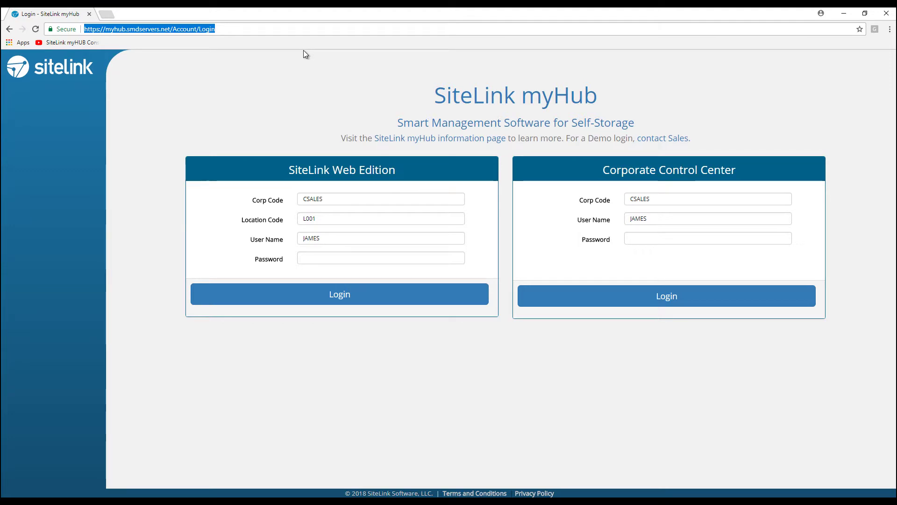
text(my)
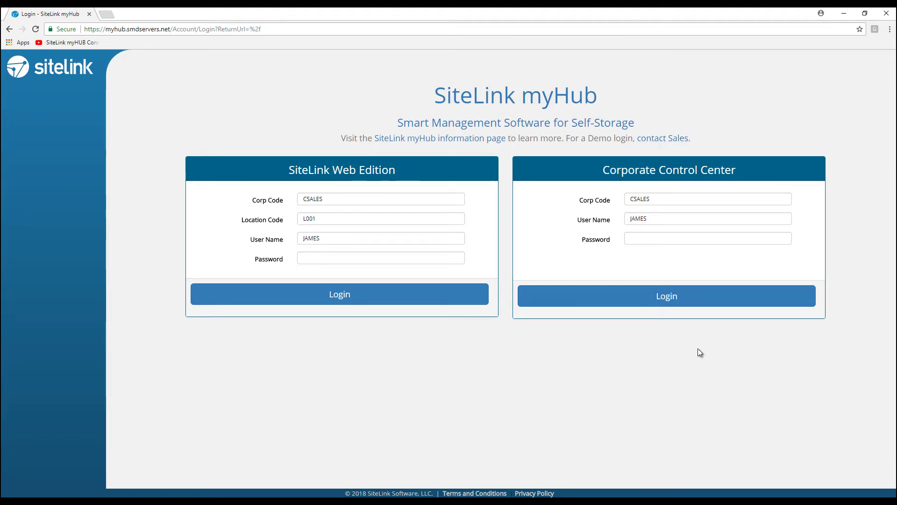
Sign in to Corporate Control Center with the account password and open Lead to Lease.
click(642, 235)
text(******)
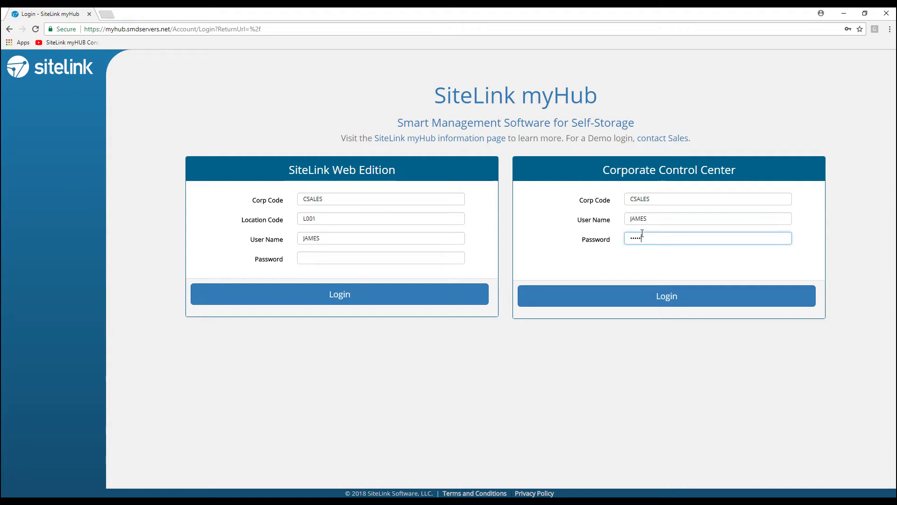
key(Return)
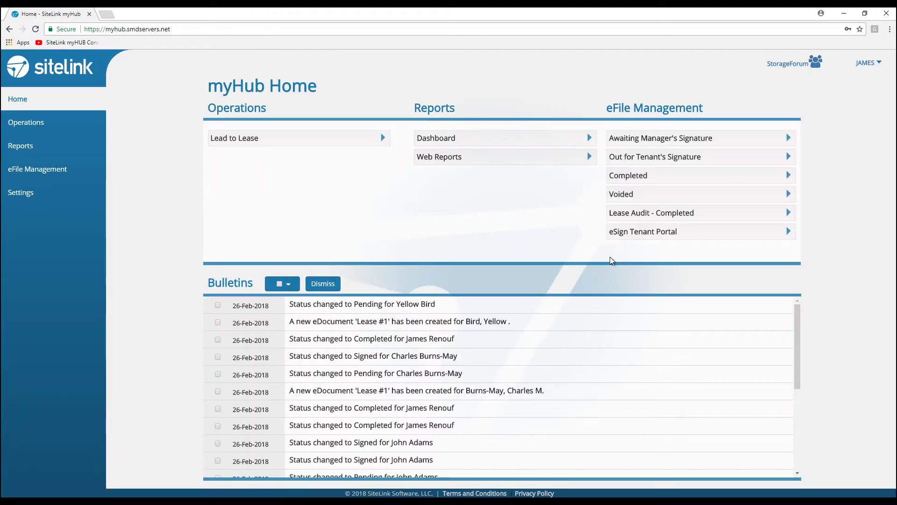
click(254, 137)
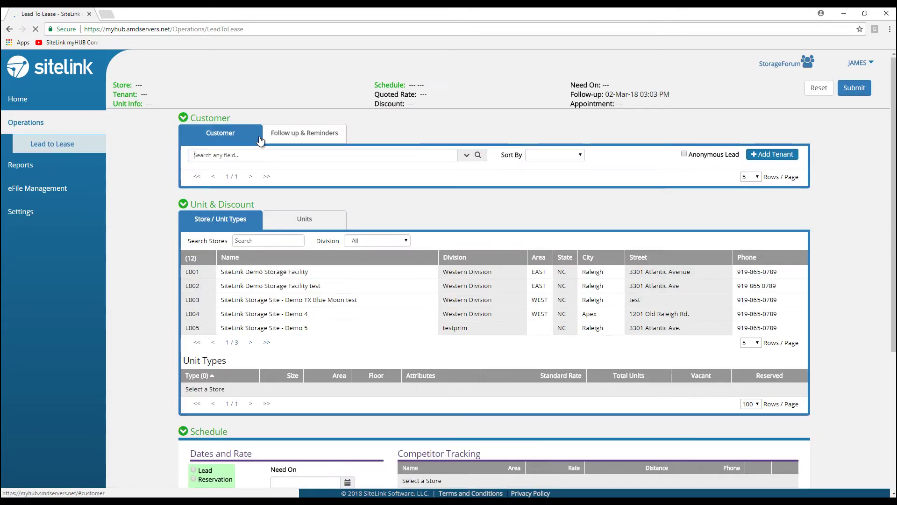
Add and submit a new tenant with first and last name 'test' and a phone number.
click(770, 157)
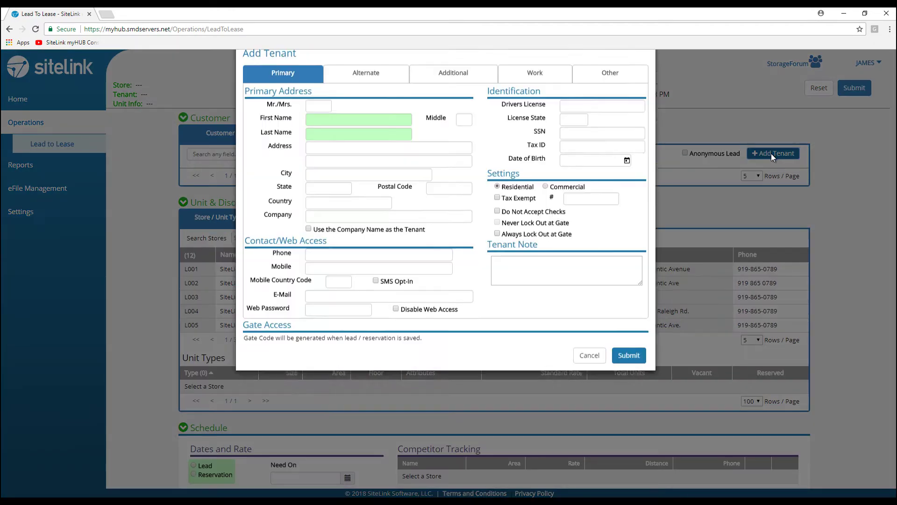
click(374, 148)
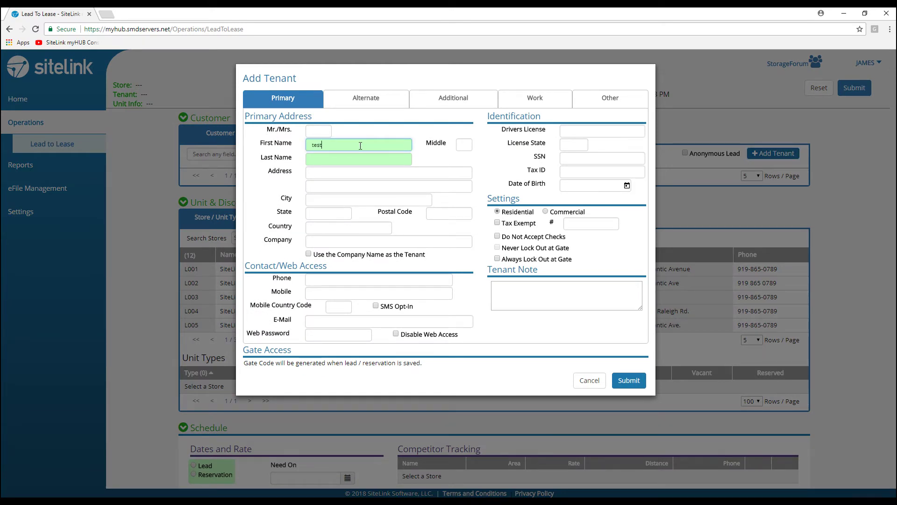
key(Tab)
text(te)
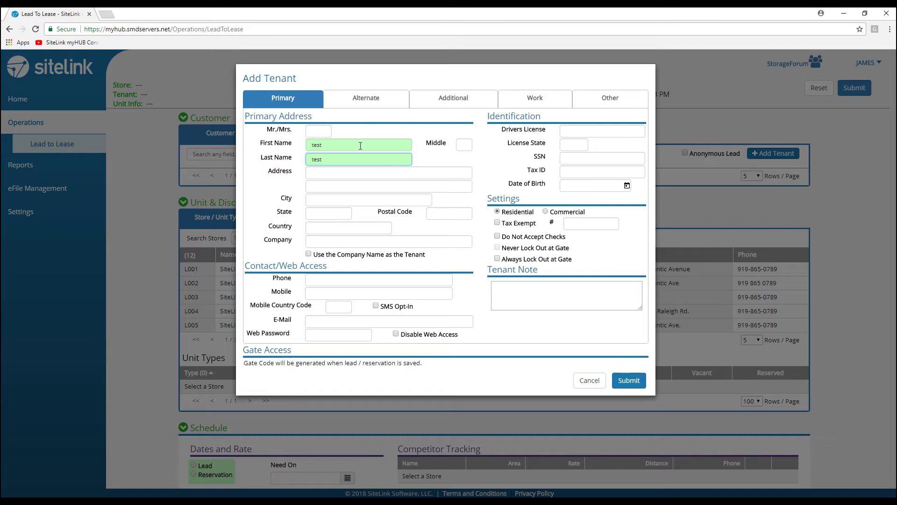
click(347, 281)
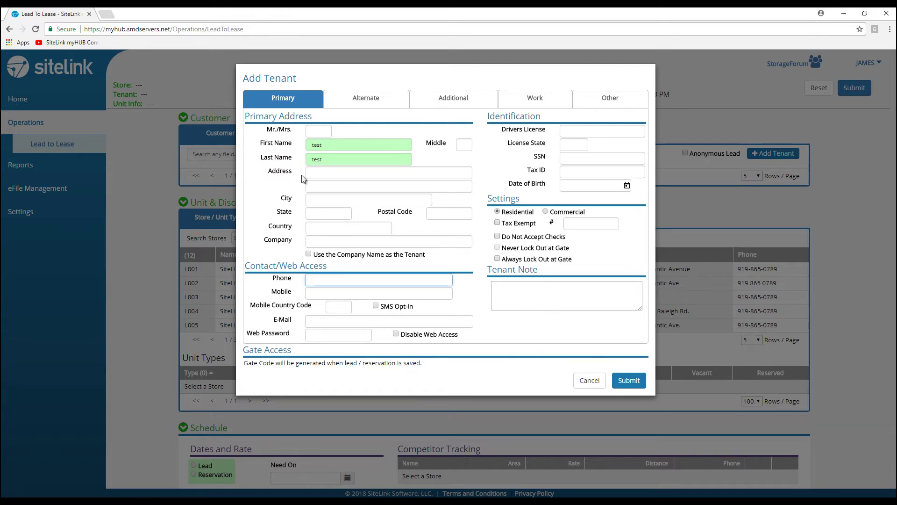
text(914999999)
click(626, 381)
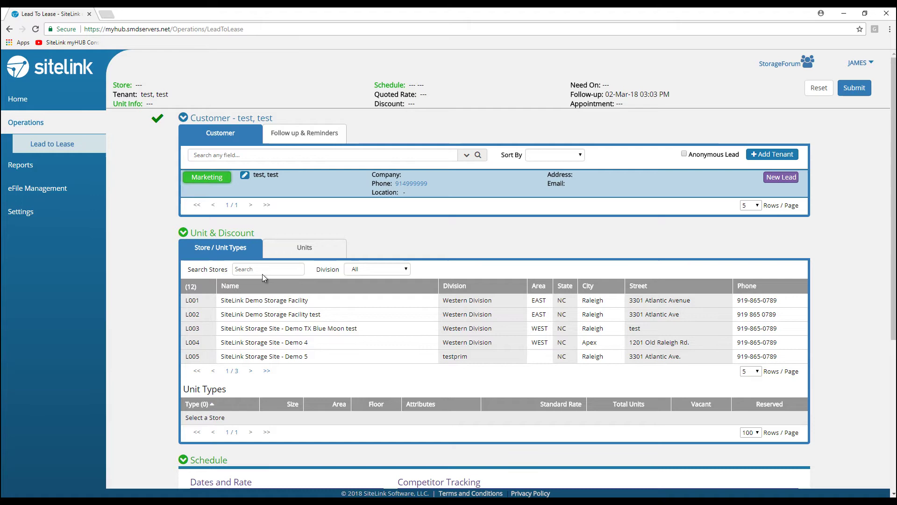
Pick store L001 (SiteLink Demo Storage Facility) and Self Storage 10x10 unit Z152 at 150.00.
click(239, 304)
scroll(259, 333, down, 1)
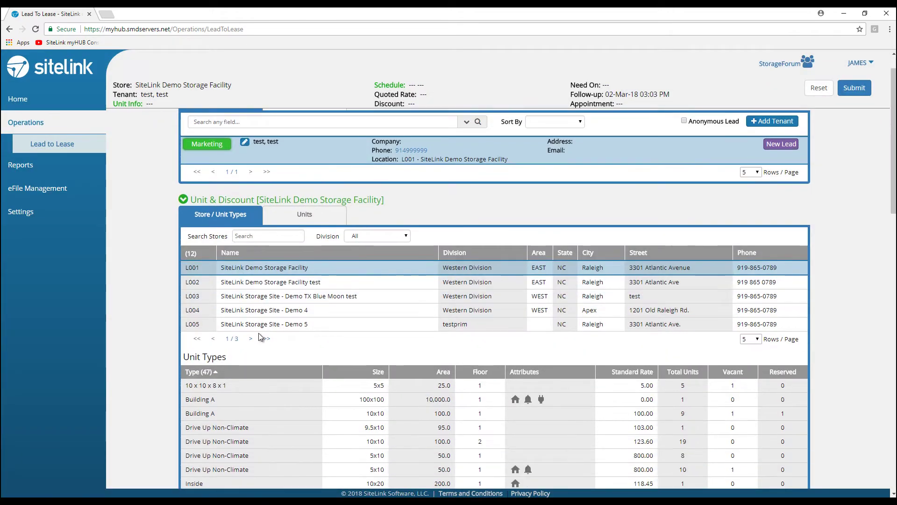
scroll(258, 332, down, 2)
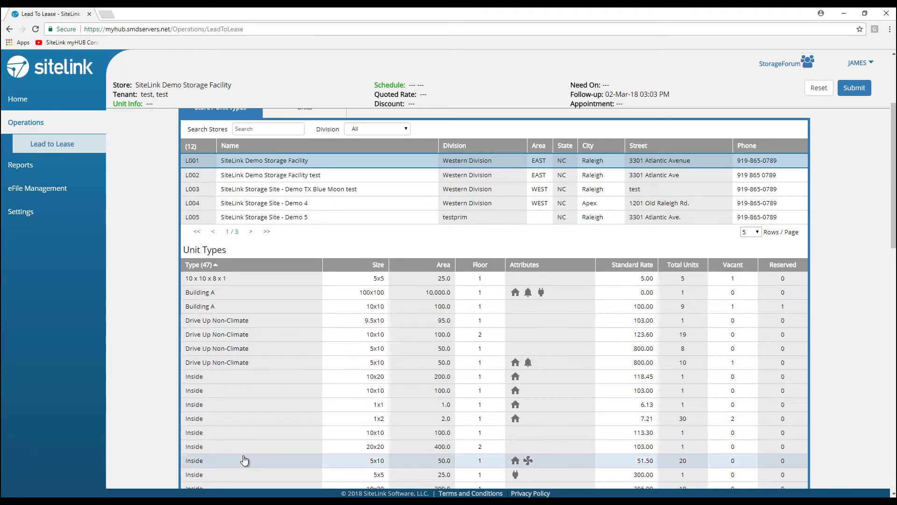
click(218, 308)
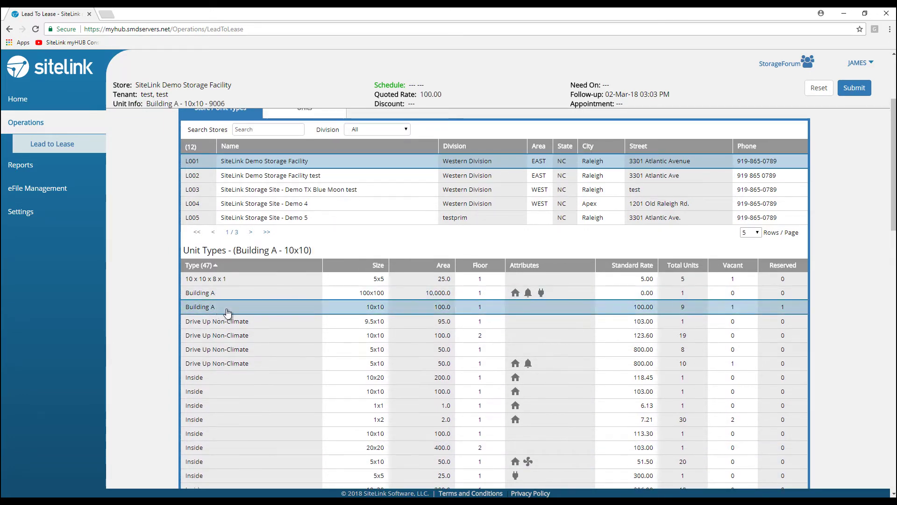
scroll(394, 290, up, 2)
click(305, 202)
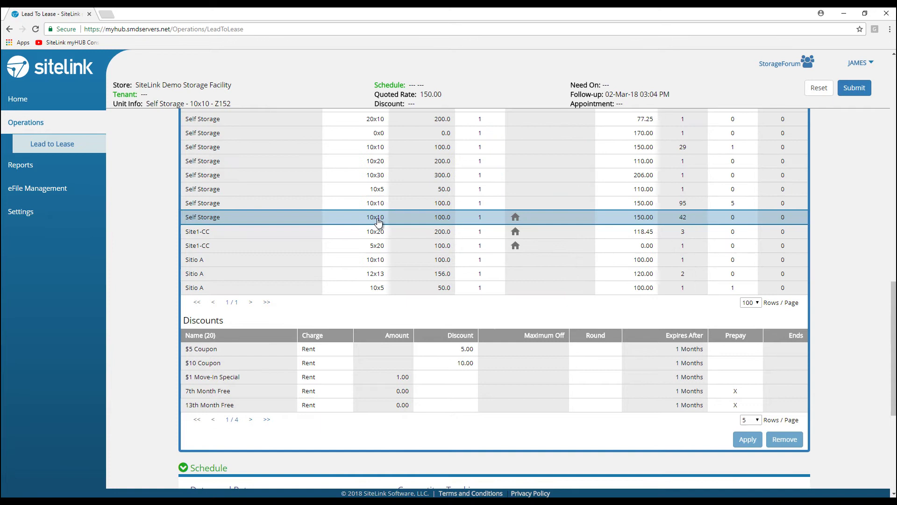
Make it a Reservation with Phone origination and a need-on date of 01-Mar-2018.
scroll(352, 293, down, 3)
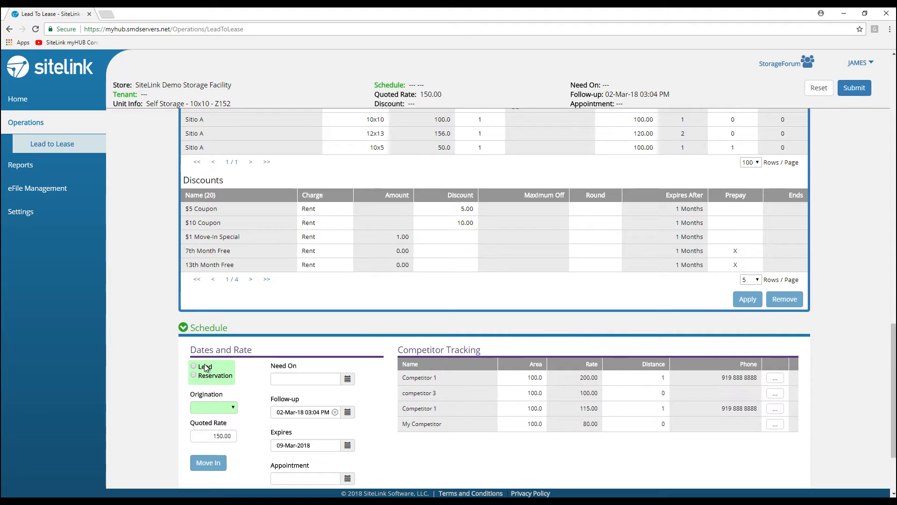
click(193, 375)
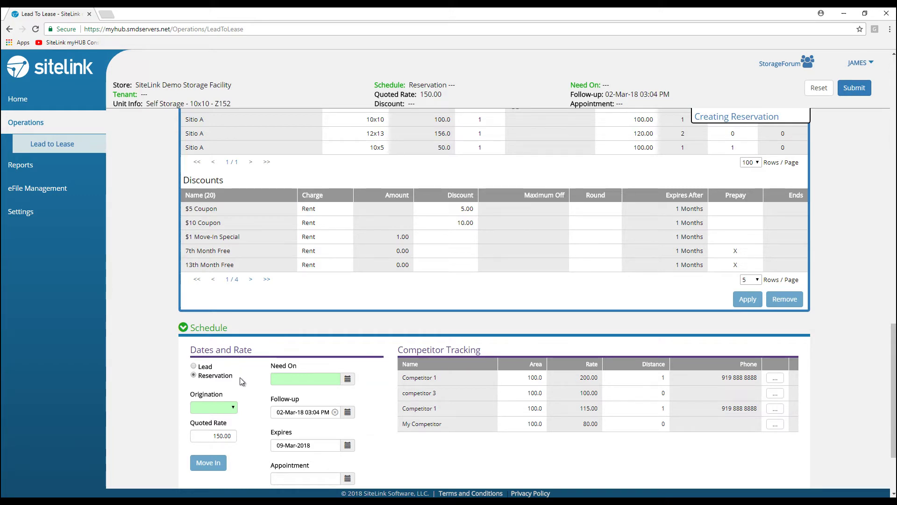
click(227, 410)
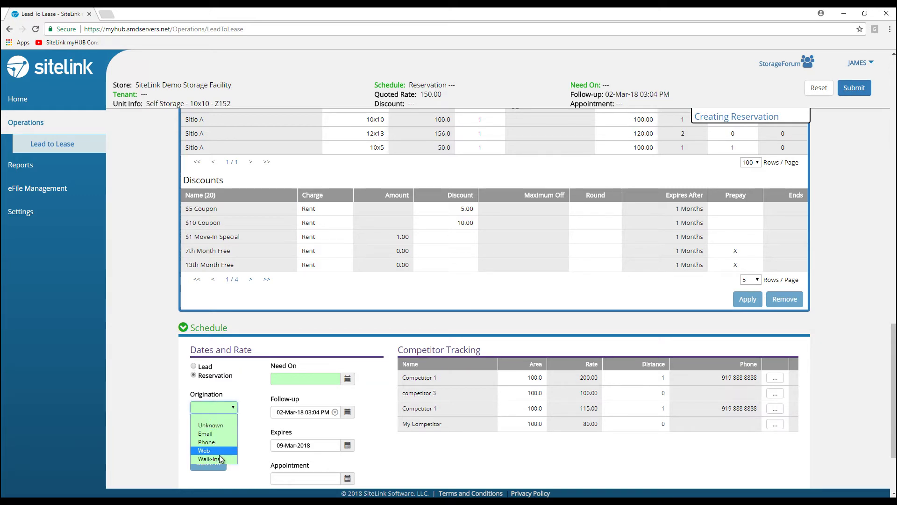
click(208, 443)
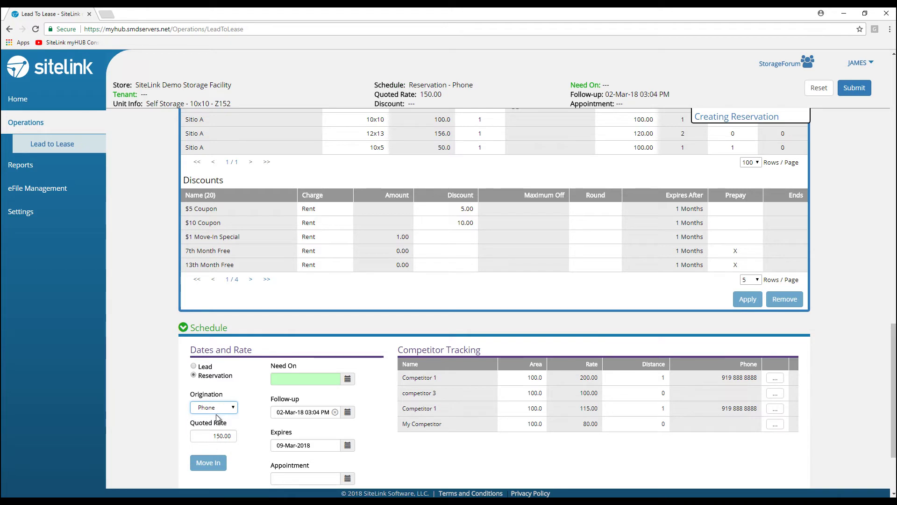
click(347, 379)
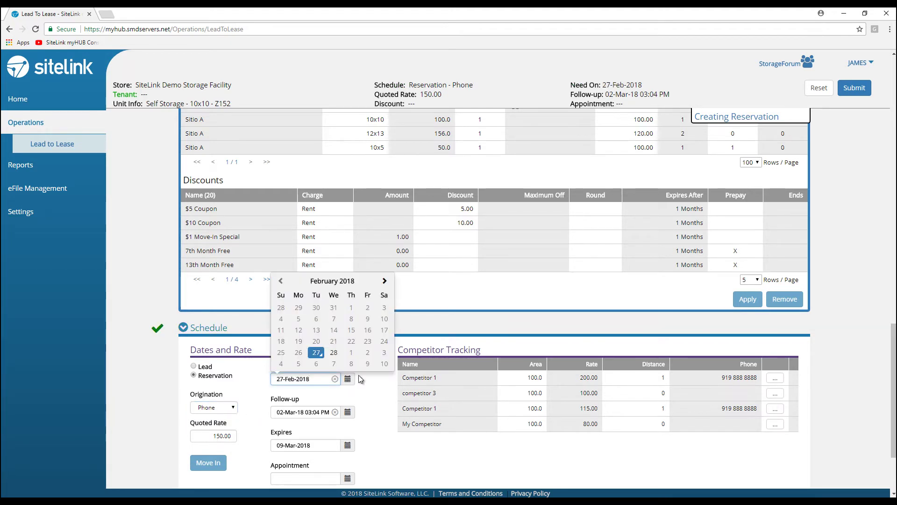
click(389, 284)
click(351, 308)
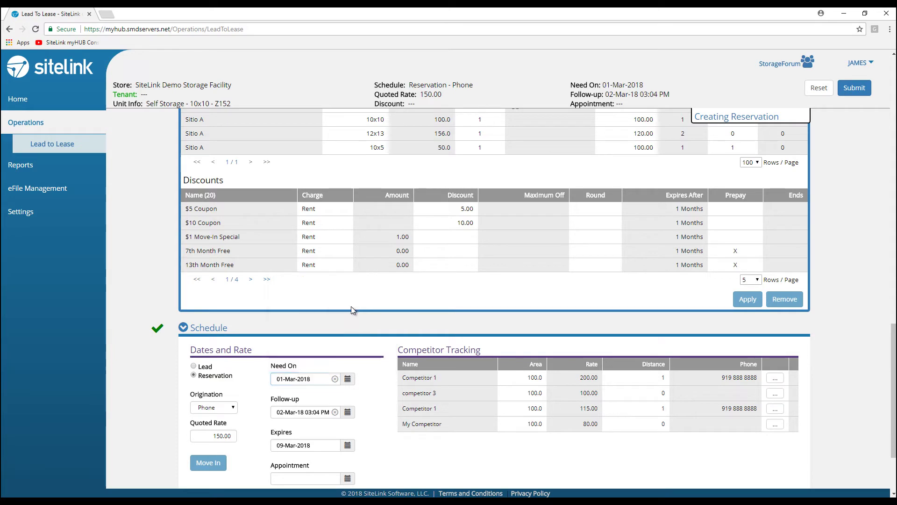
Expand the Fees, Notes and Contact Store sections to check the 25.00 fee and follow-up, then scroll up.
scroll(356, 348, down, 2)
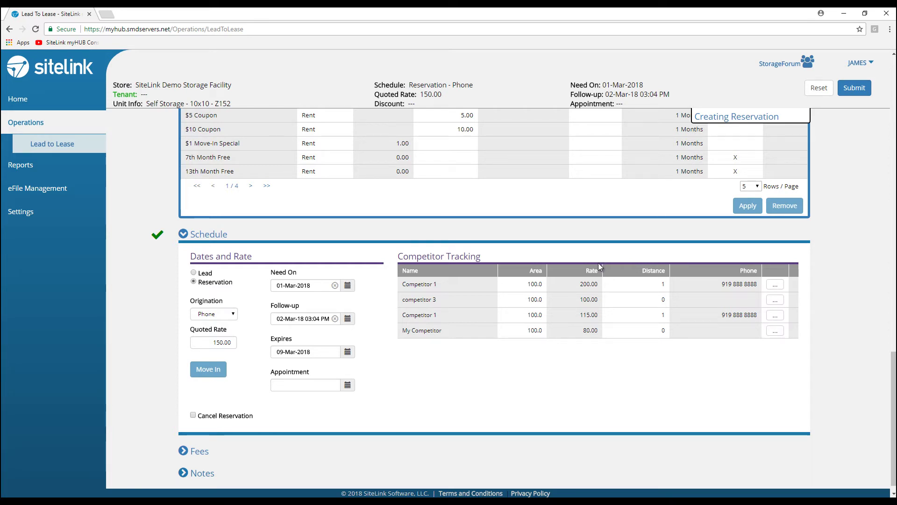
scroll(554, 293, down, 1)
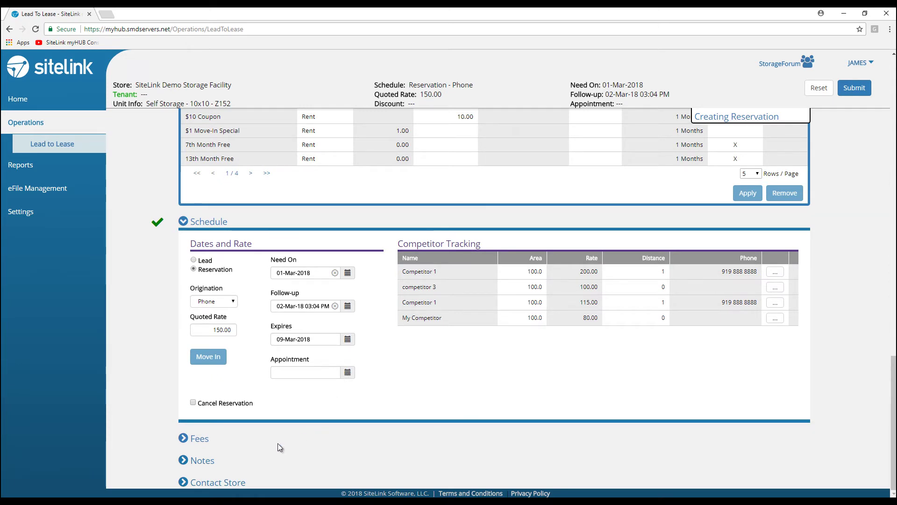
click(183, 438)
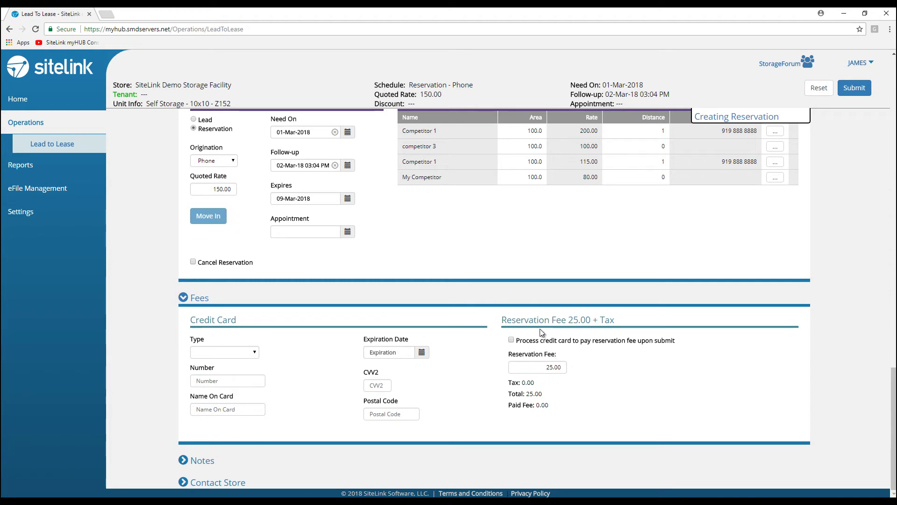
click(196, 460)
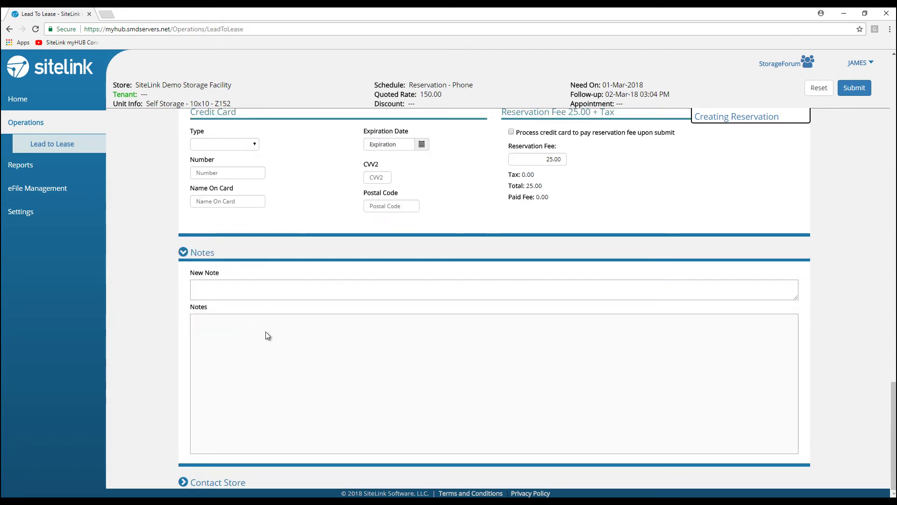
click(215, 484)
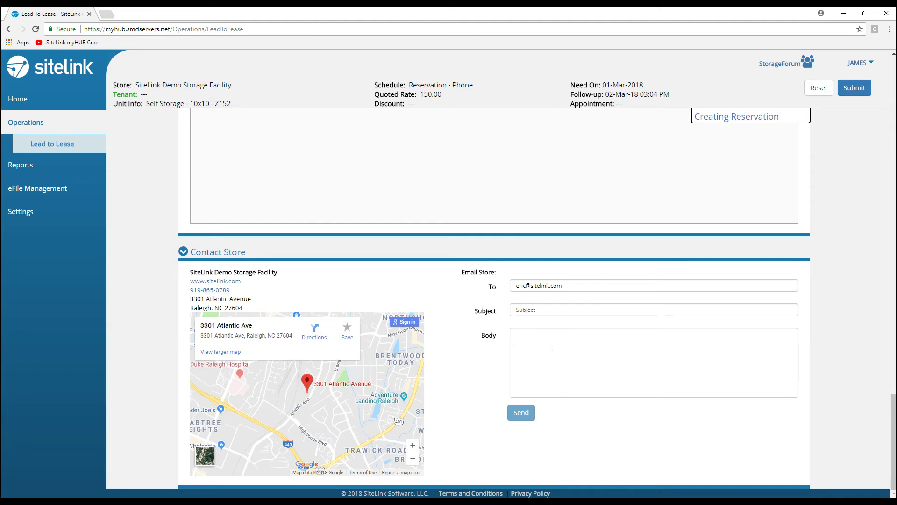
scroll(551, 347, up, 15)
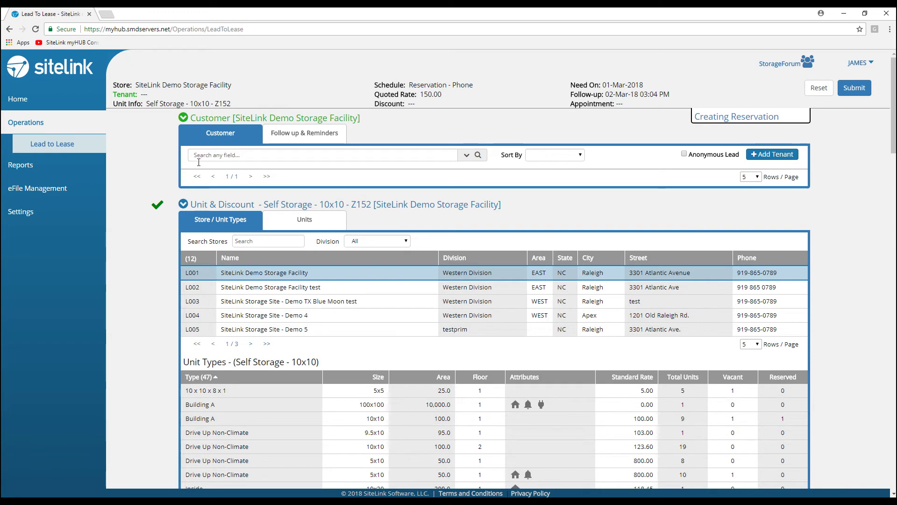
Search customers for 'smith' and open Payments for the one renting units 282 and RV006.
click(210, 153)
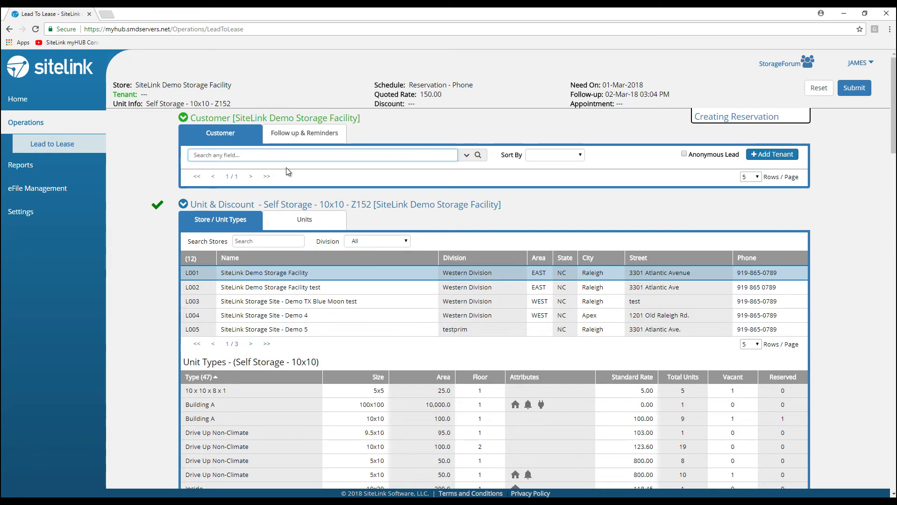
text(smith)
click(476, 155)
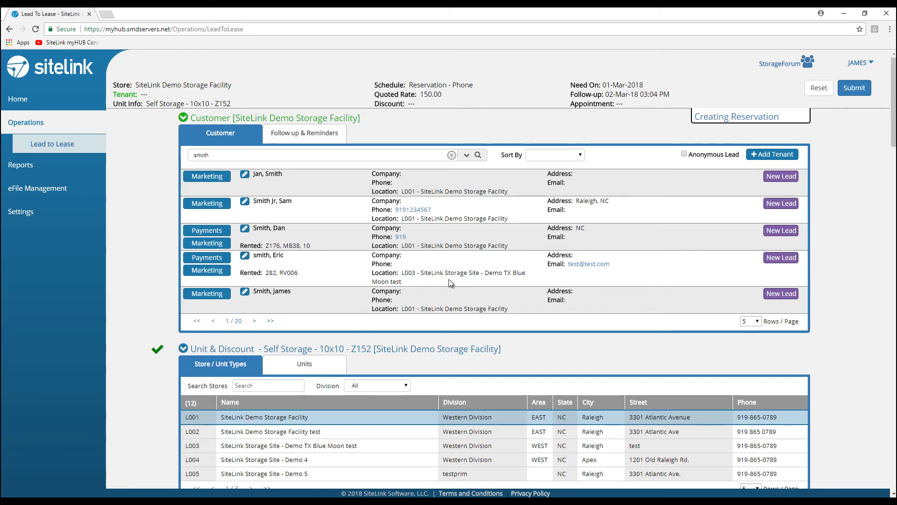
click(217, 258)
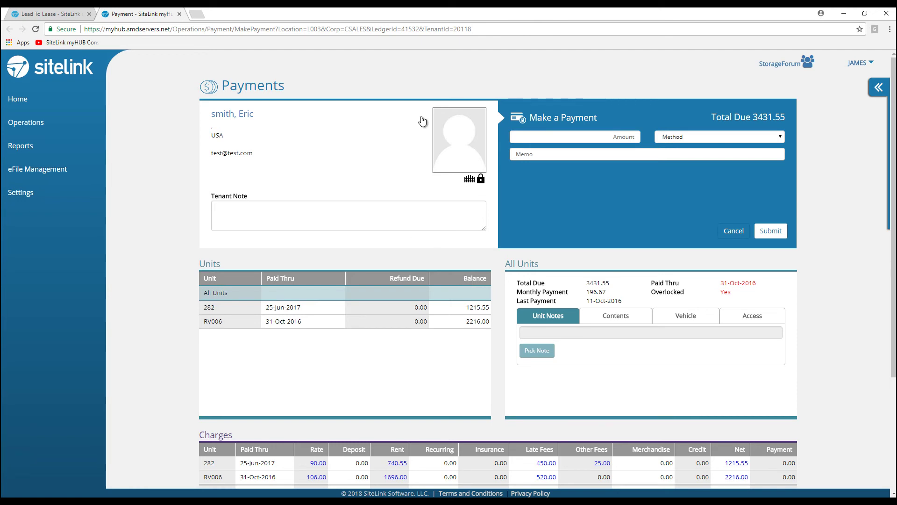
Close the Payments tab, collapse advanced search, and list follow-ups for the unit 101 reservation and 207 lead.
key(ctrl+w)
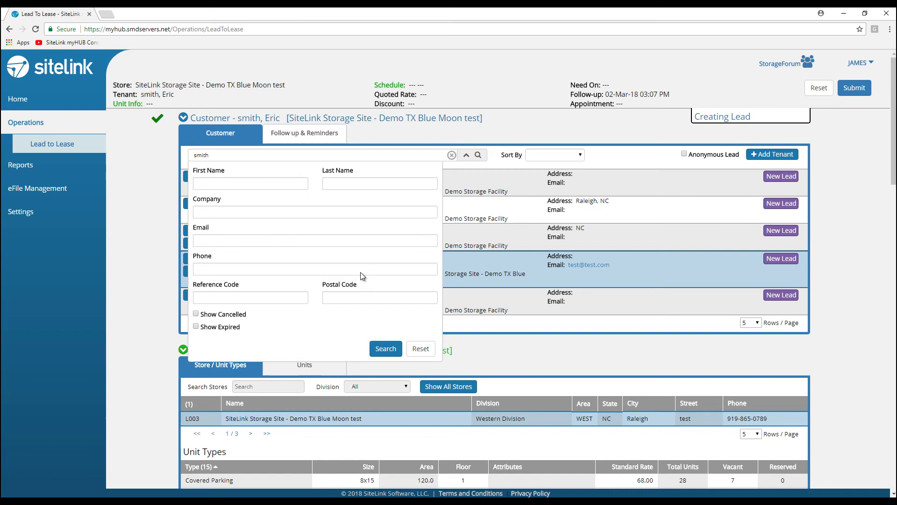
click(493, 163)
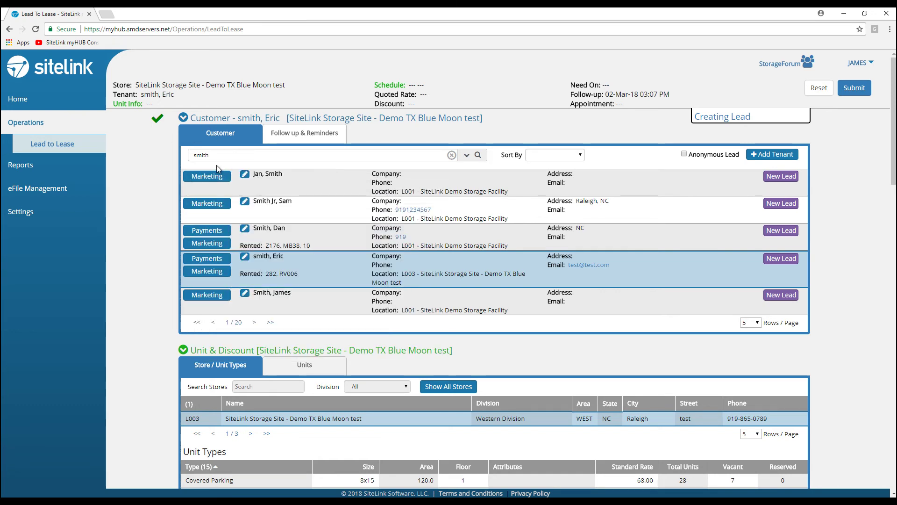
click(321, 133)
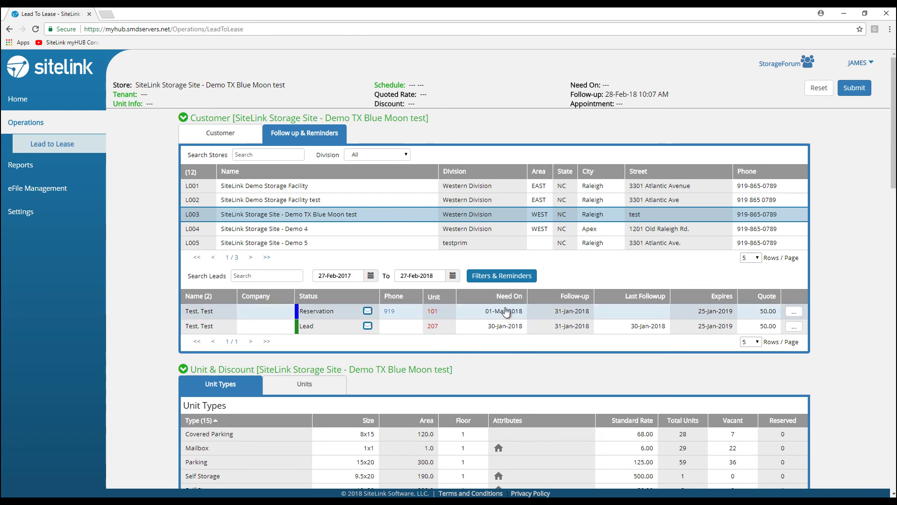
click(514, 276)
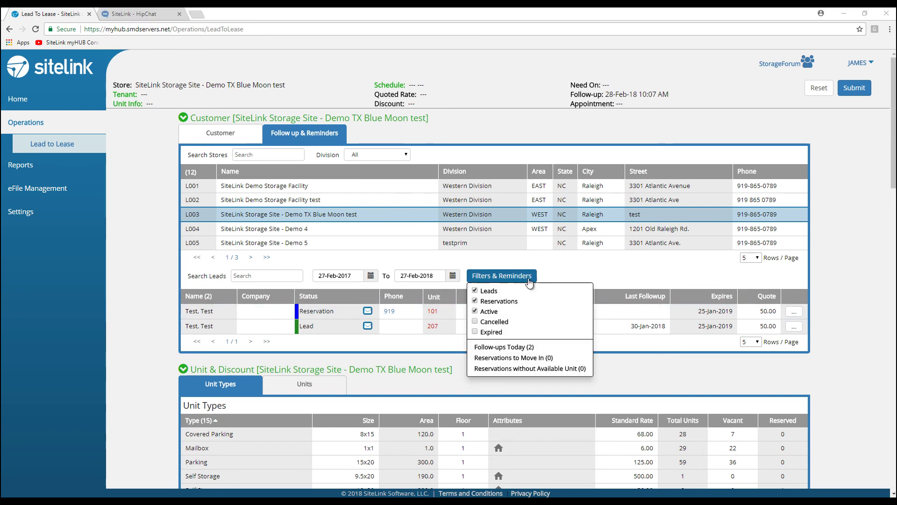
click(580, 380)
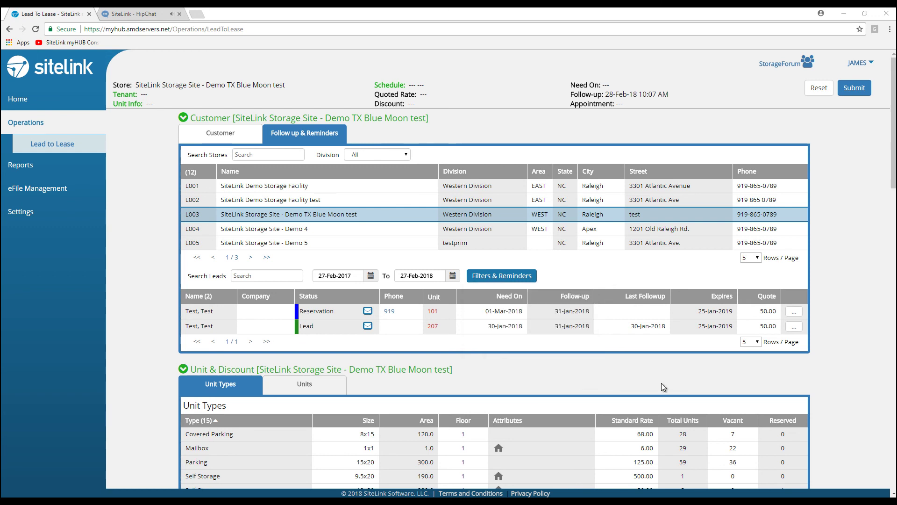
click(862, 60)
click(846, 85)
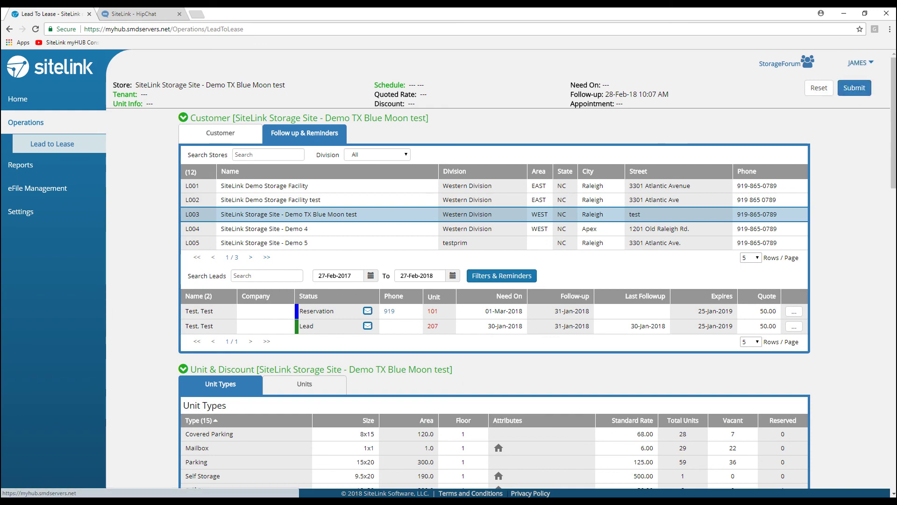